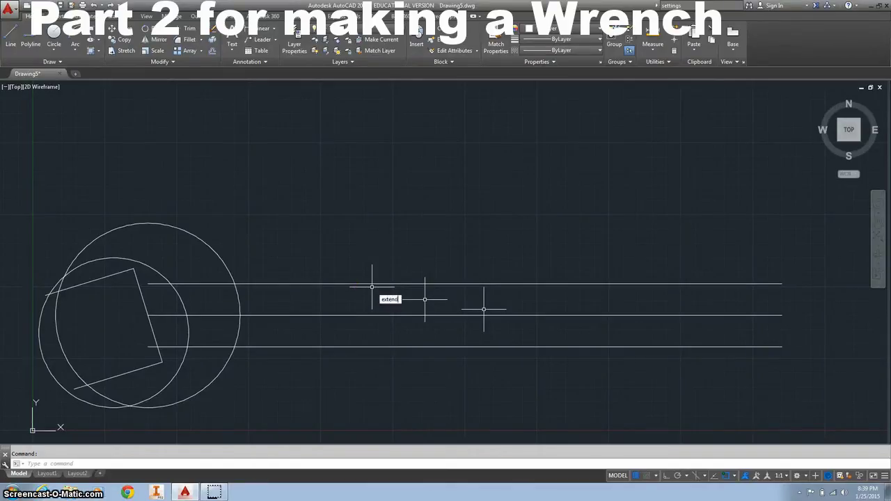
Extend the tilted head's edges to the circles, taking the lower-left edge to the middle handle line
{"action": "key", "text": "Return"}
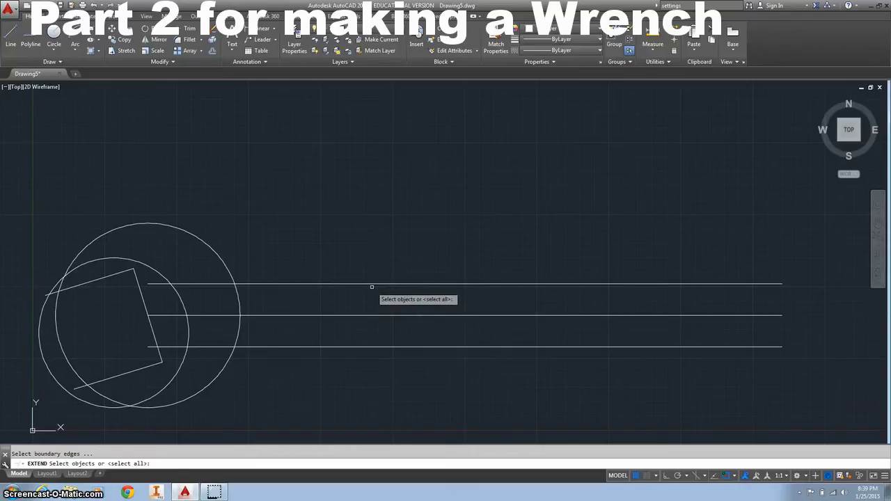
{"action": "right_click_drag", "start_coordinate": [372, 286], "coordinate": [97, 237]}
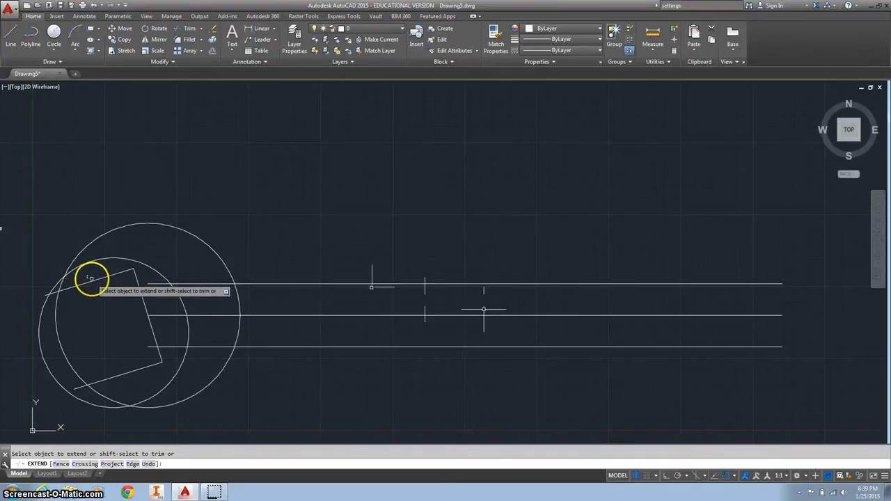
{"action": "left_click", "coordinate": [137, 266]}
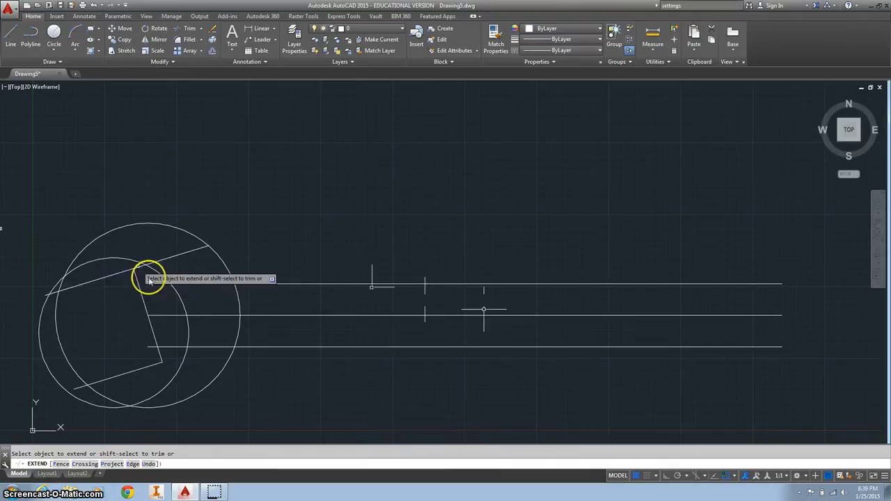
{"action": "left_click", "coordinate": [148, 354]}
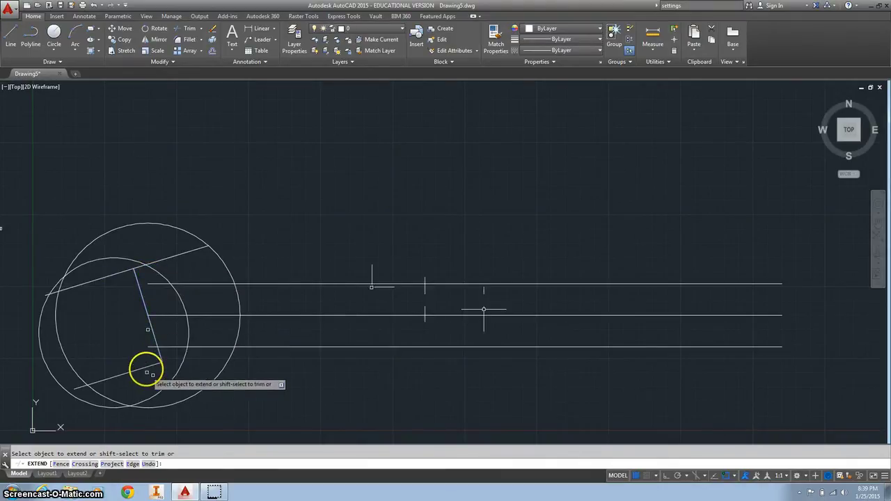
{"action": "left_click", "coordinate": [147, 367]}
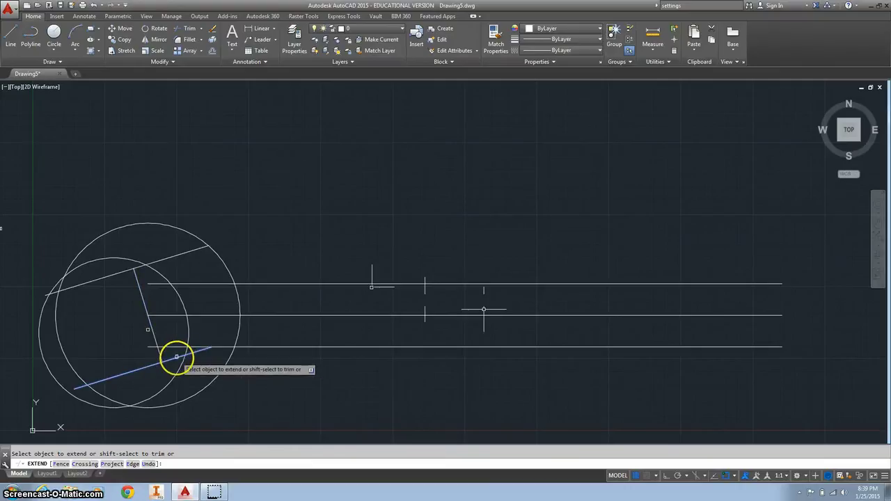
{"action": "left_click", "coordinate": [208, 348]}
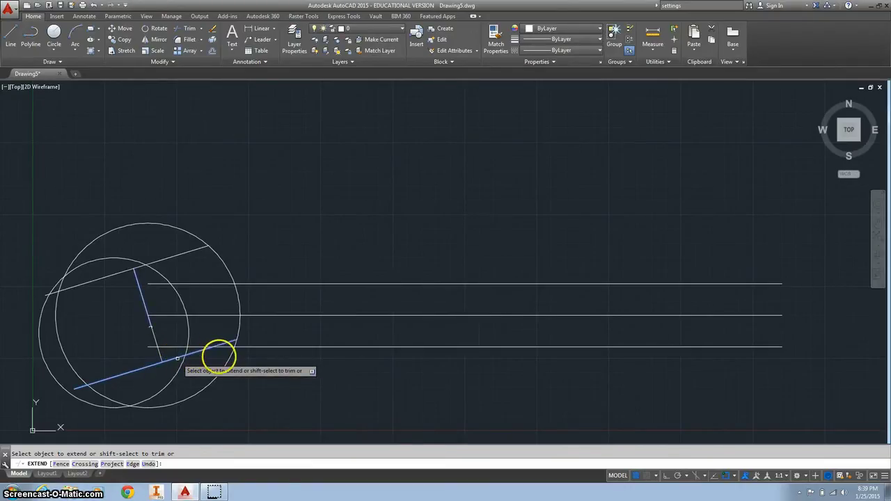
{"action": "left_click", "coordinate": [195, 353]}
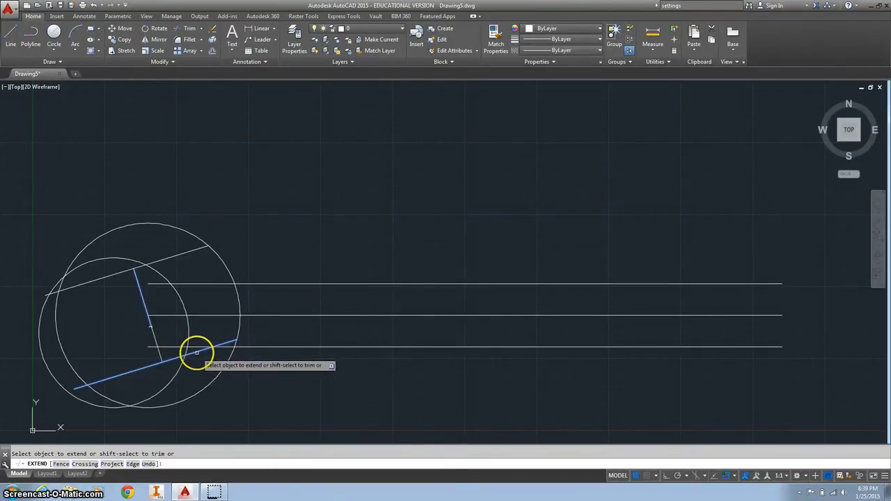
{"action": "left_click", "coordinate": [195, 352]}
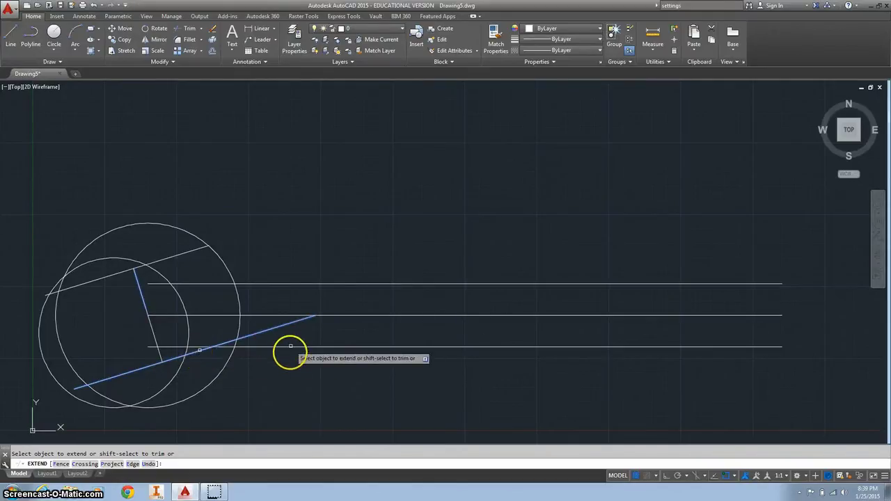
{"action": "key", "text": "Escape"}
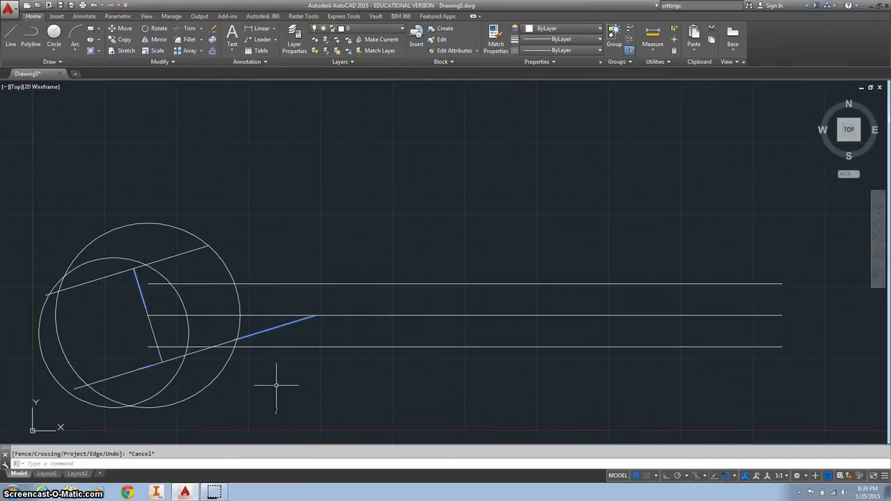
Draw a 29-diameter circle centred on the middle handle line's right end
{"action": "middle_click_drag", "start_coordinate": [464, 237], "coordinate": [272, 233]}
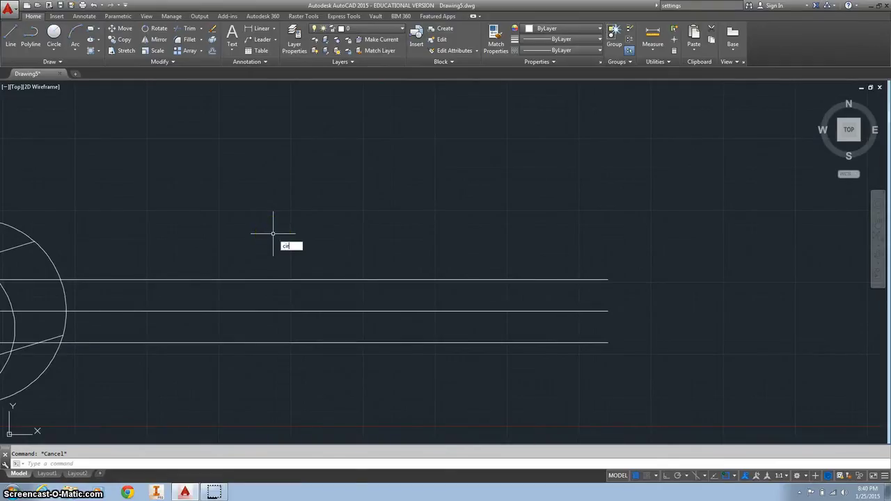
{"action": "key", "text": "Return"}
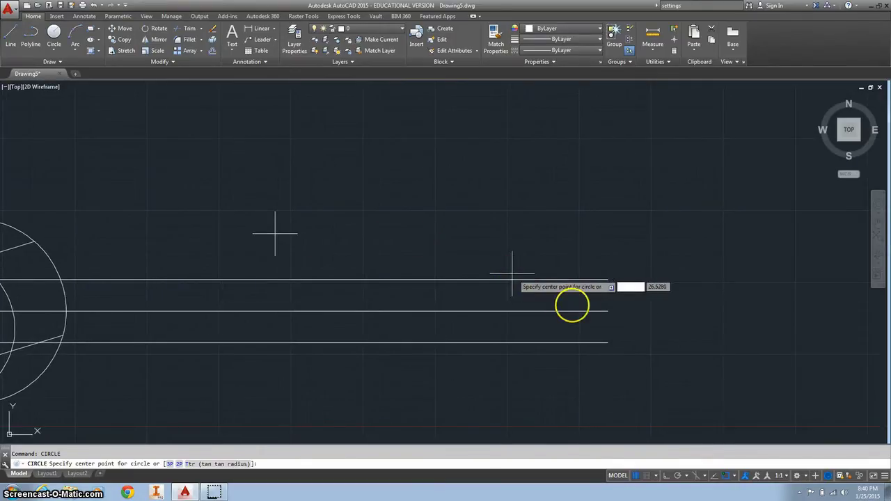
{"action": "left_click", "coordinate": [607, 311]}
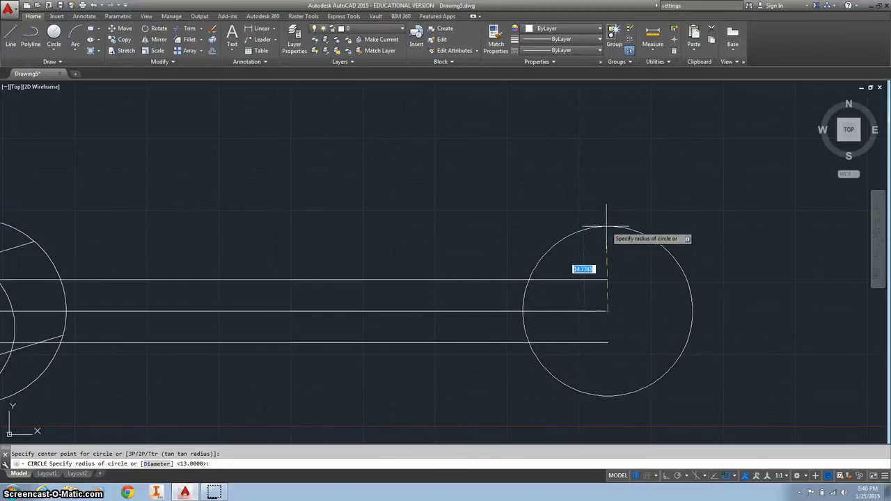
{"action": "type", "text": "d"}
{"action": "key", "text": "Return"}
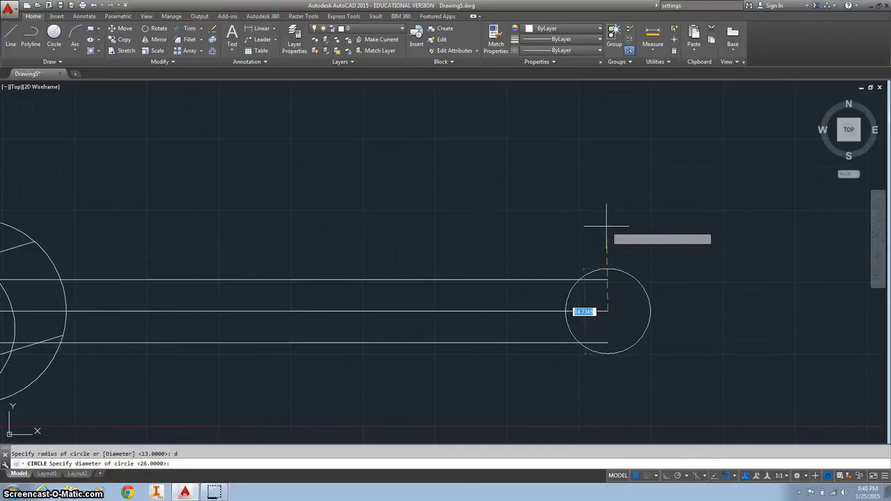
{"action": "type", "text": "25"}
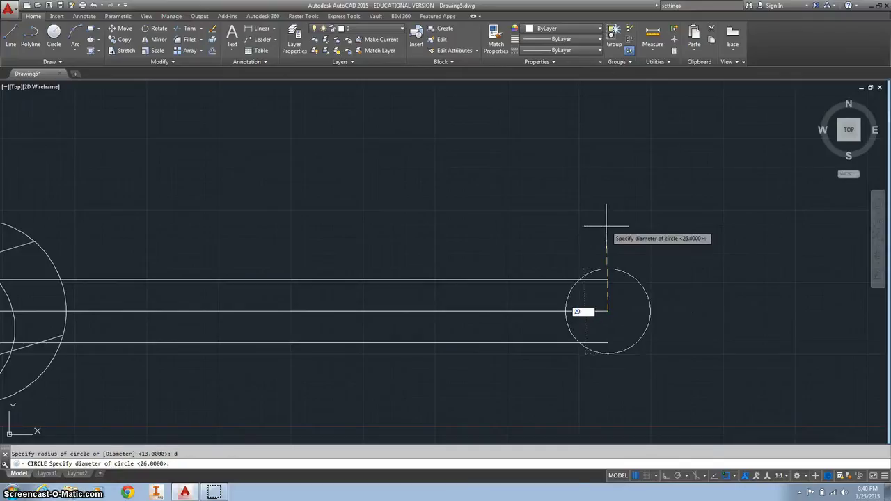
{"action": "key", "text": "Return"}
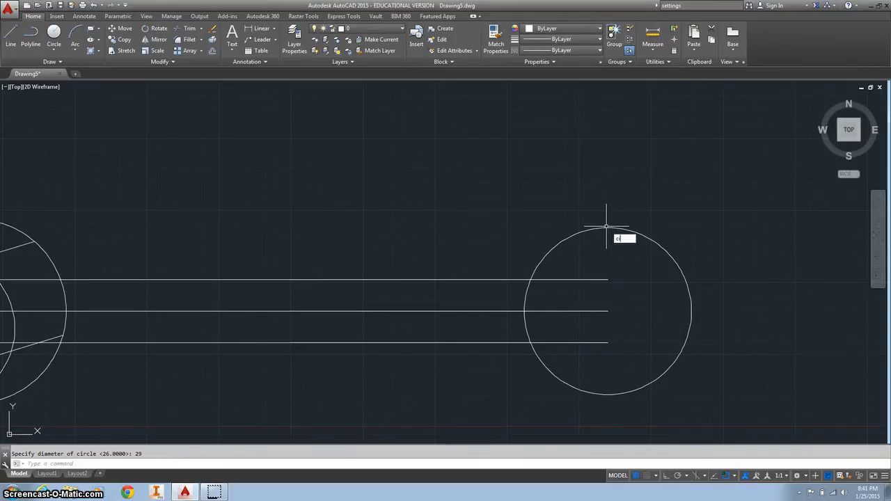
Add a concentric radius-9 circle at the same centre
{"action": "type", "text": "c"}
{"action": "key", "text": "Return"}
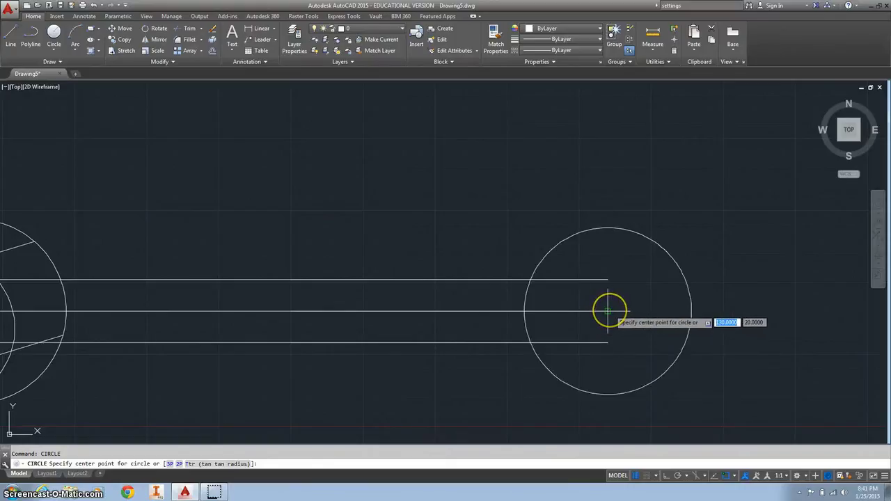
{"action": "left_click", "coordinate": [608, 310]}
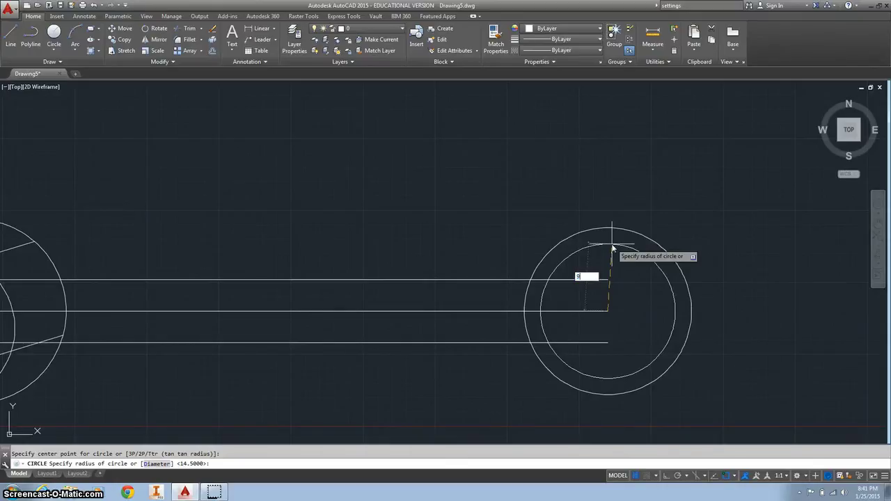
{"action": "type", "text": "9"}
{"action": "key", "text": "Return"}
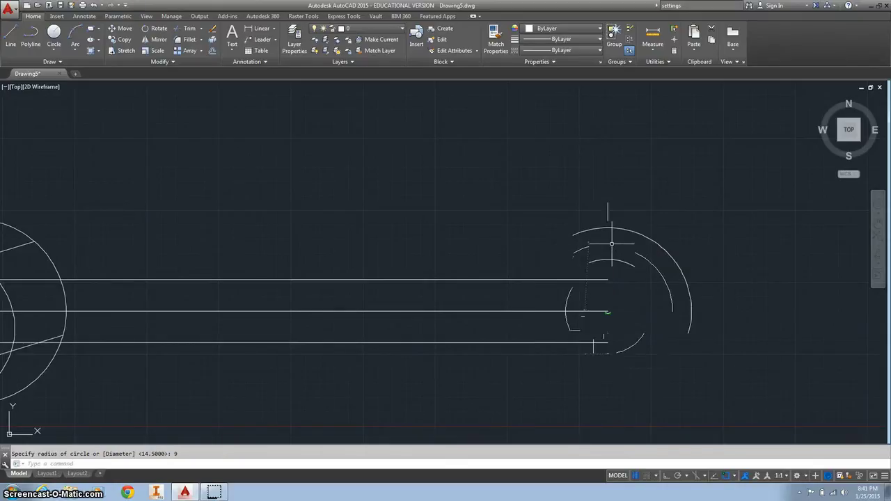
Move the radius-9 circle up 2 units, using its top as the base point
{"action": "key", "text": "Escape"}
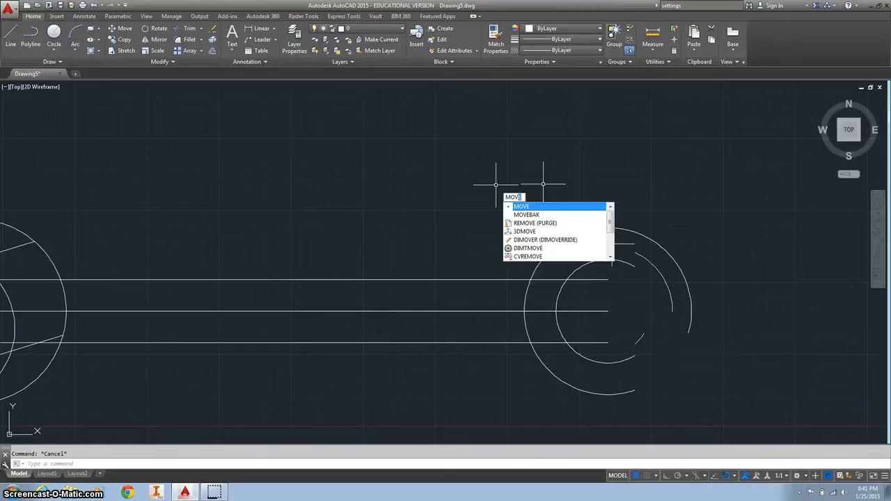
{"action": "key", "text": "Return"}
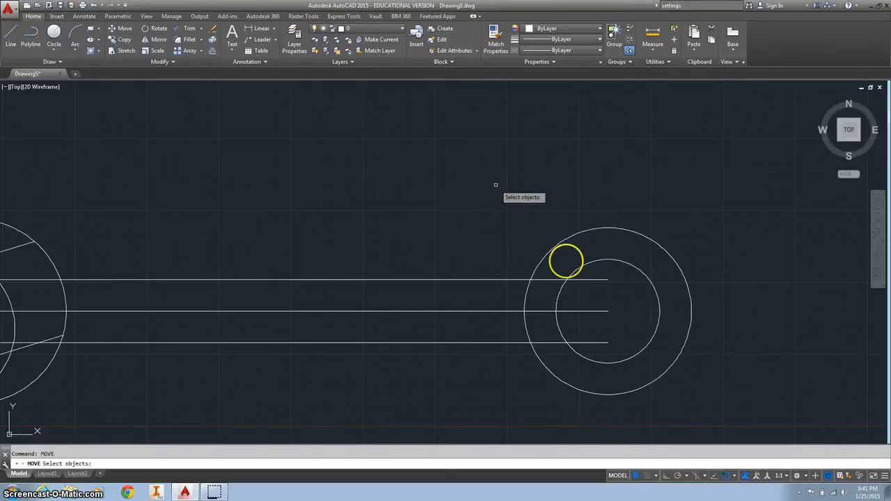
{"action": "left_click", "coordinate": [575, 269]}
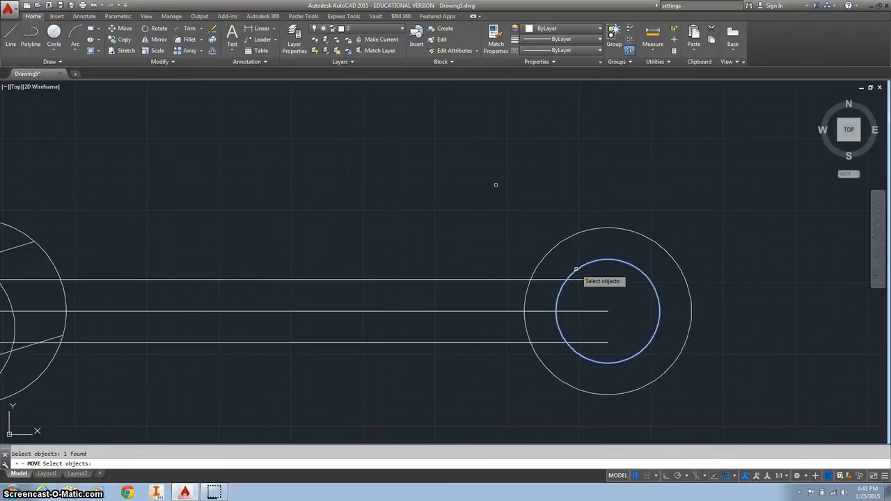
{"action": "key", "text": "Return"}
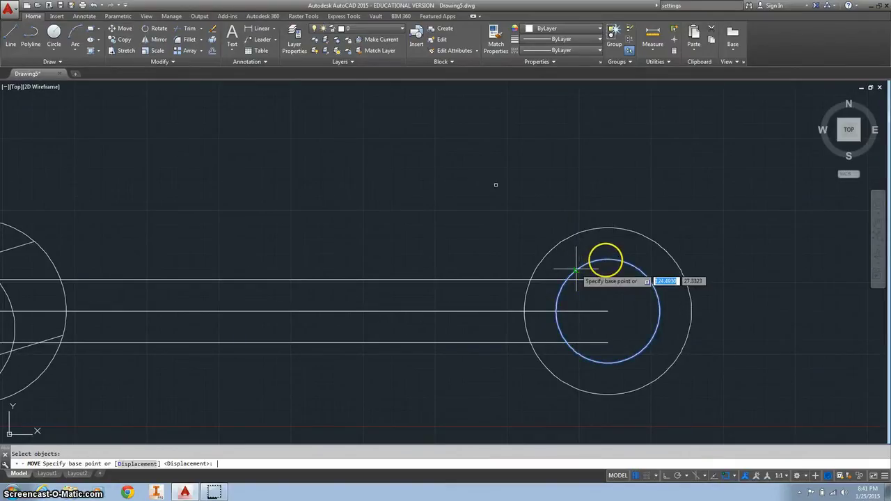
{"action": "left_click", "coordinate": [608, 254]}
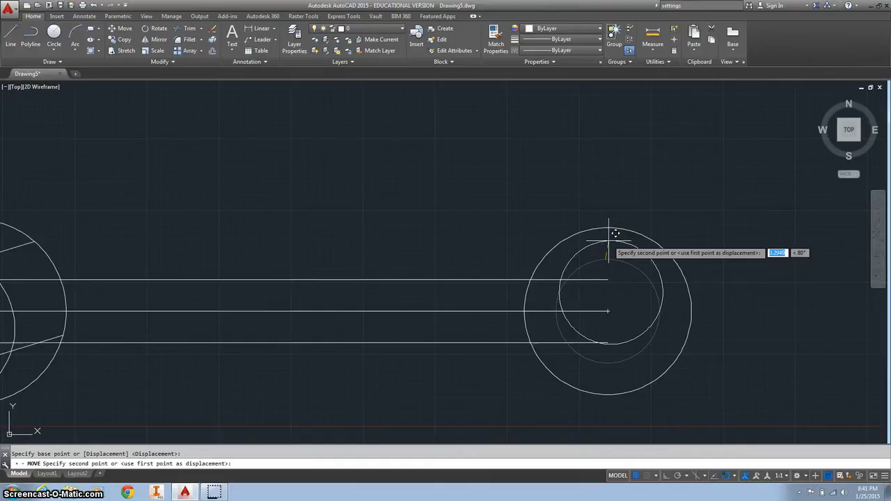
{"action": "type", "text": "2"}
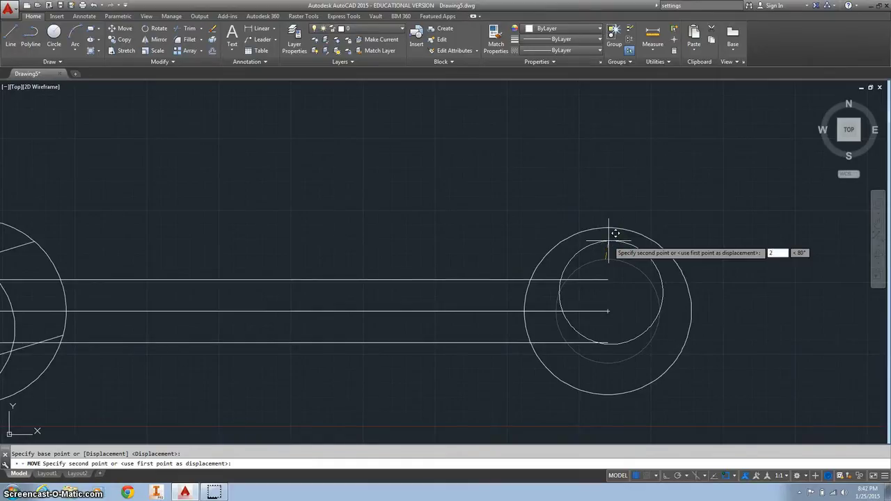
{"action": "key", "text": "Return"}
{"action": "key", "text": "Return"}
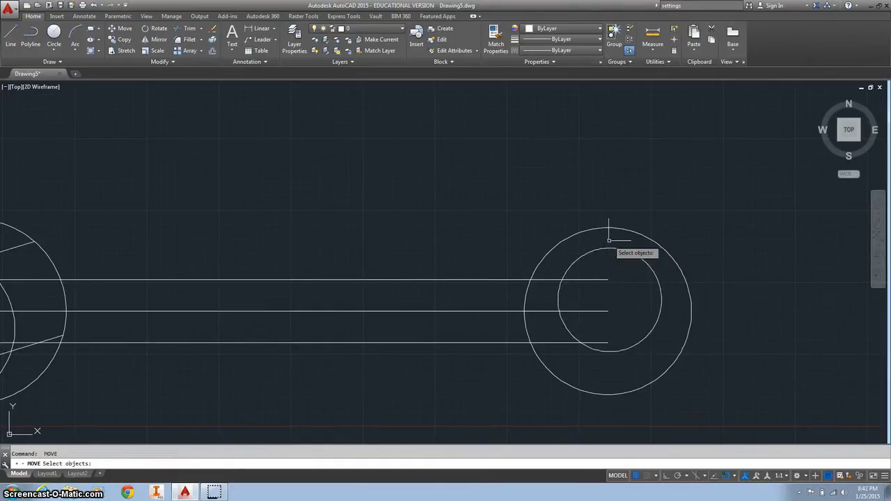
{"action": "left_click", "coordinate": [607, 244]}
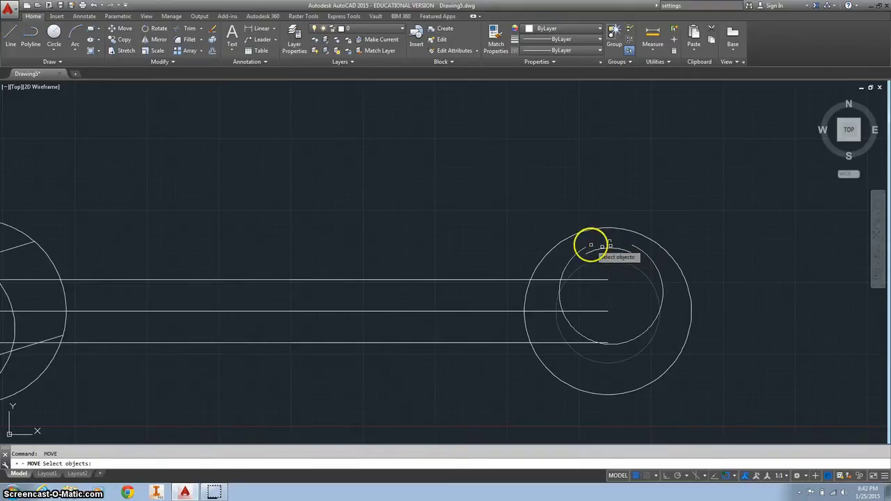
{"action": "key", "text": "Escape"}
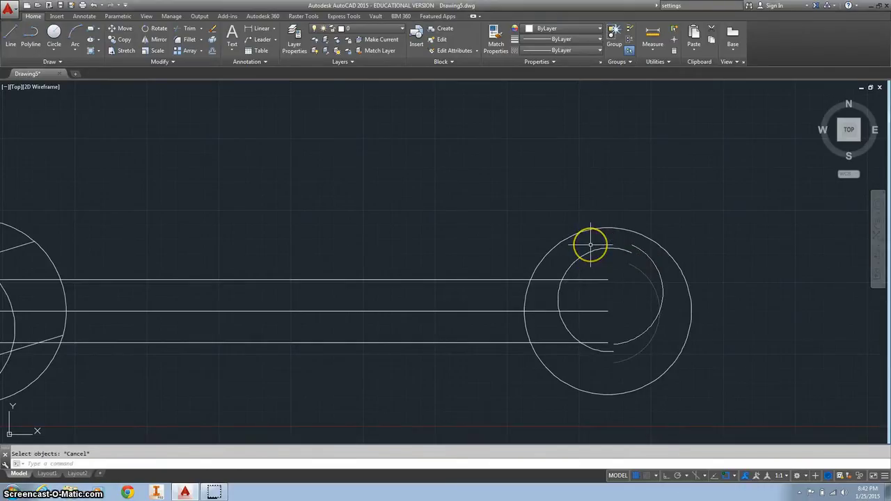
Move the inner circle 6 units so it sits off-centre in the 29-diameter circle
{"action": "type", "text": "mov"}
{"action": "key", "text": "Return"}
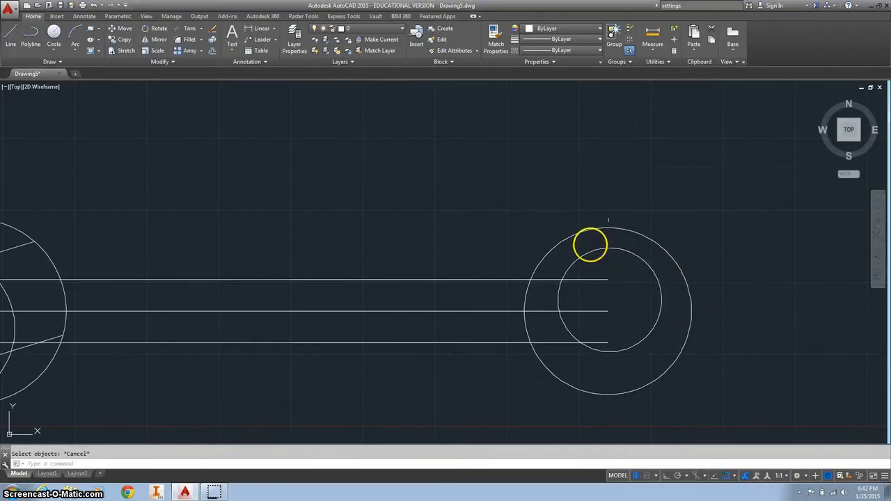
{"action": "left_click", "coordinate": [591, 251]}
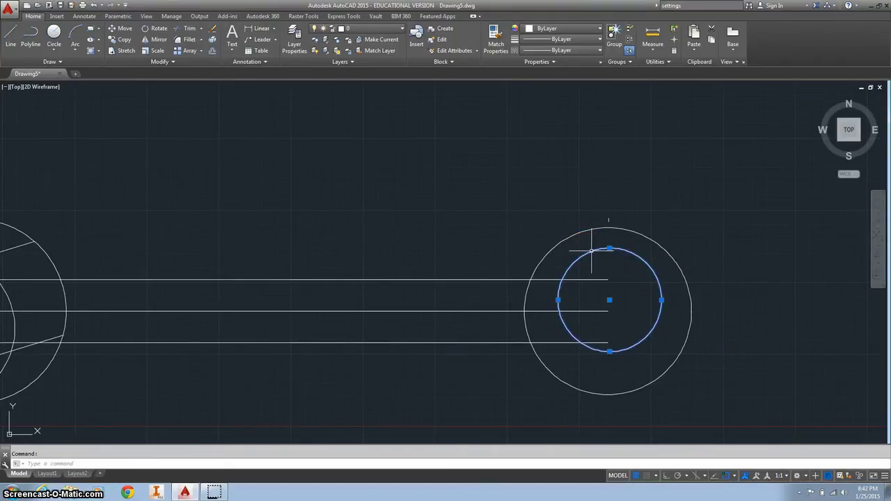
{"action": "type", "text": "move"}
{"action": "key", "text": "Return"}
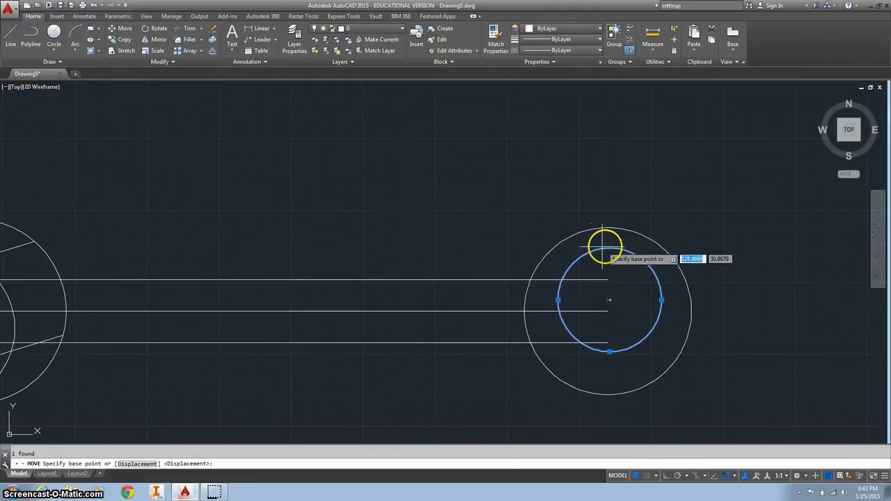
{"action": "left_click", "coordinate": [603, 247]}
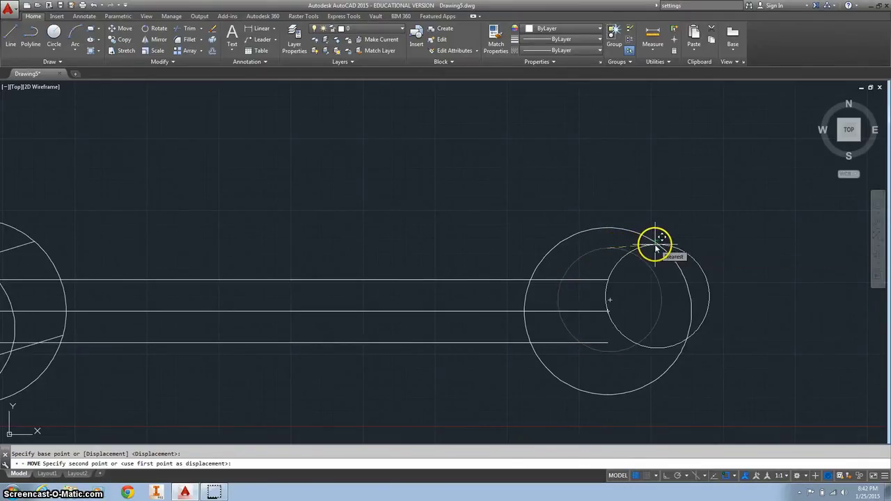
{"action": "type", "text": "6"}
{"action": "key", "text": "Return"}
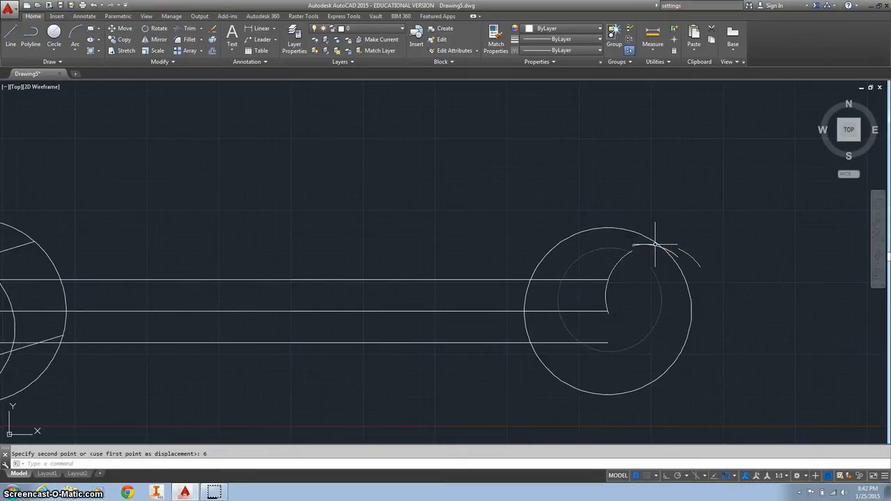
{"action": "right_click", "coordinate": [655, 245]}
{"action": "key", "text": "Escape"}
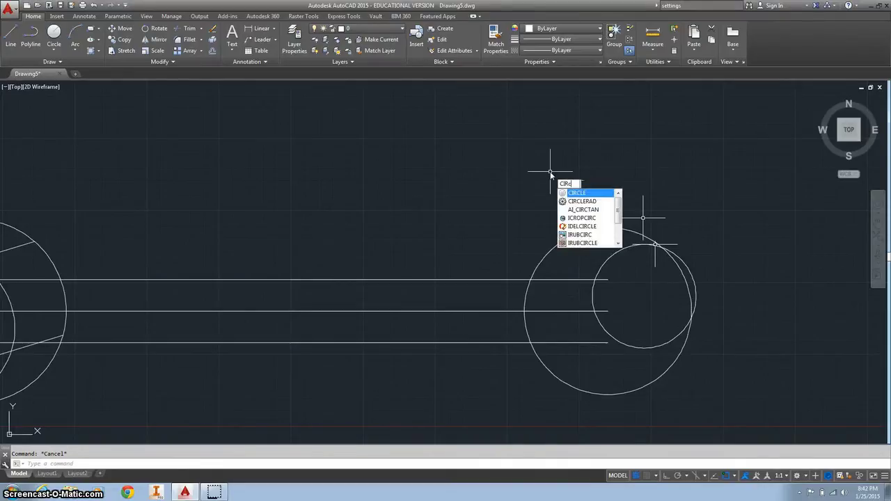
Draw a radius-23 TTR circle tangent to the top handle line and the 29-diameter circle
{"action": "key", "text": "Return"}
{"action": "type", "text": "ttr"}
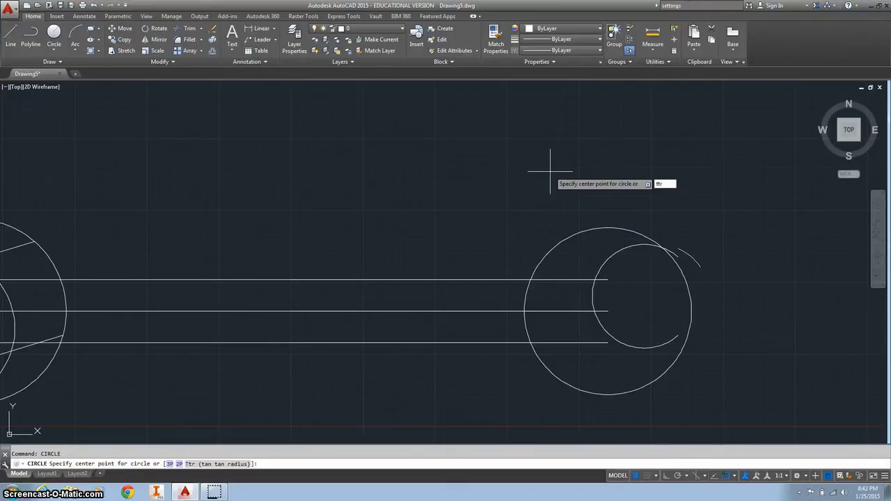
{"action": "key", "text": "Return"}
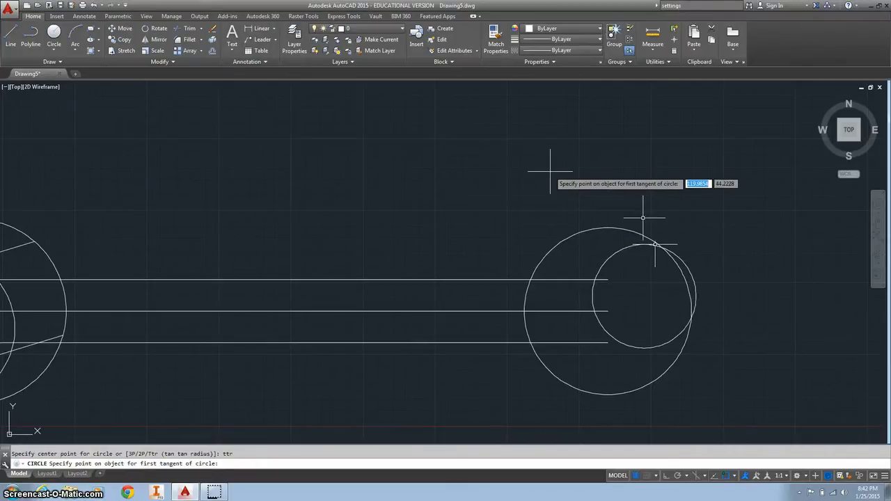
{"action": "left_click", "coordinate": [428, 278]}
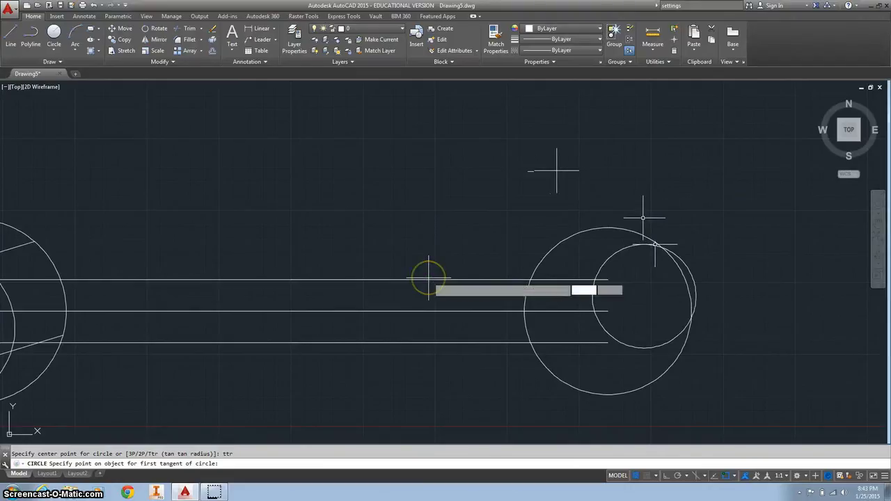
{"action": "left_click", "coordinate": [552, 249]}
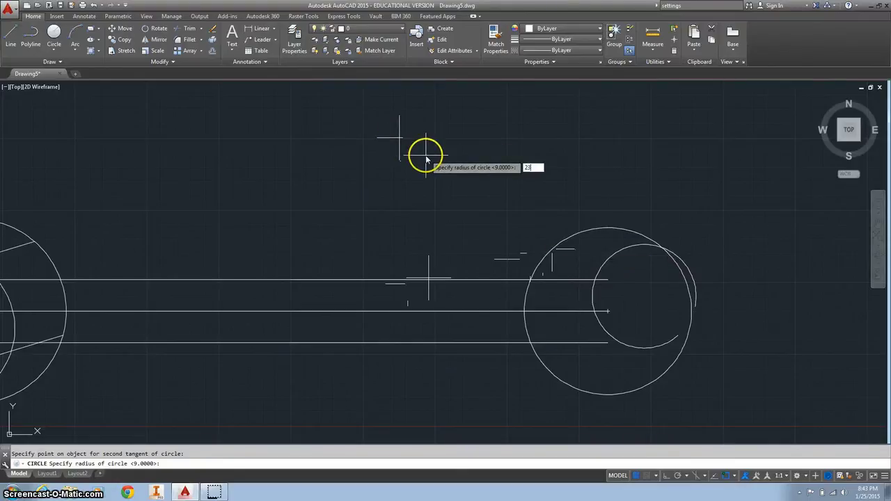
{"action": "key", "text": "Return"}
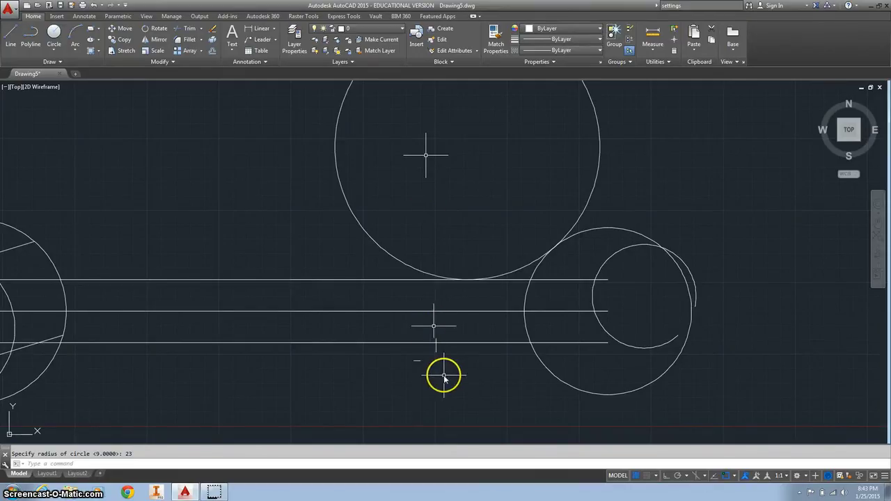
Draw a radius-23 TTR circle tangent to the bottom handle line and the 29-diameter circle
{"action": "type", "text": "circle"}
{"action": "key", "text": "Return"}
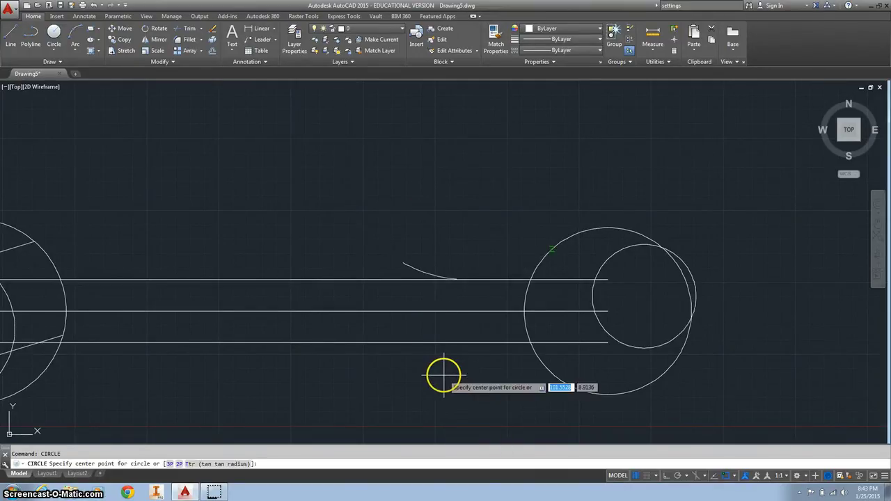
{"action": "type", "text": "ttr"}
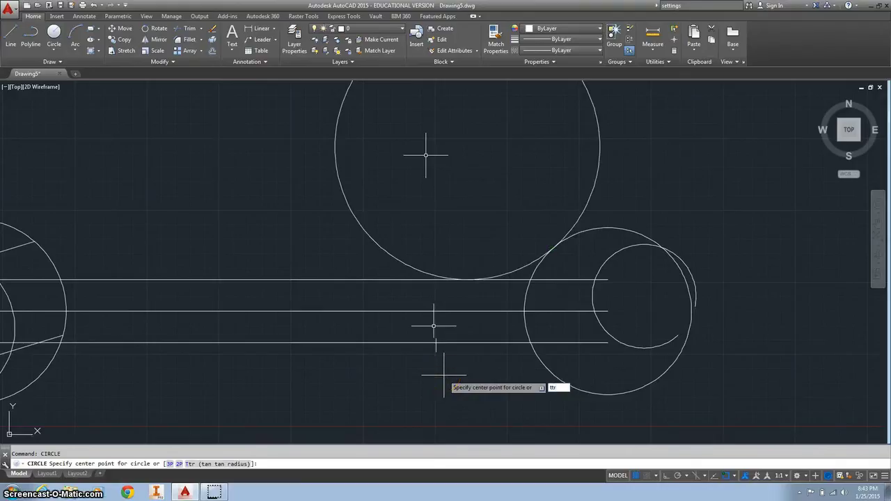
{"action": "key", "text": "Return"}
{"action": "left_click", "coordinate": [447, 360]}
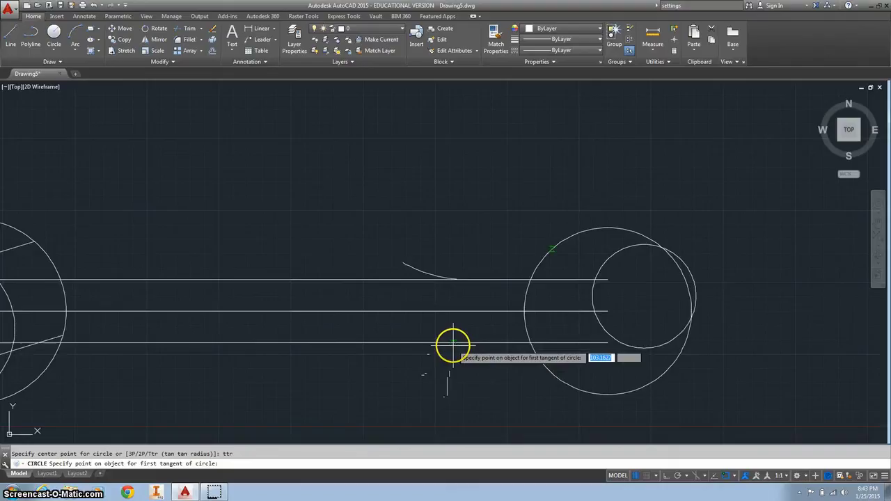
{"action": "left_click", "coordinate": [452, 343]}
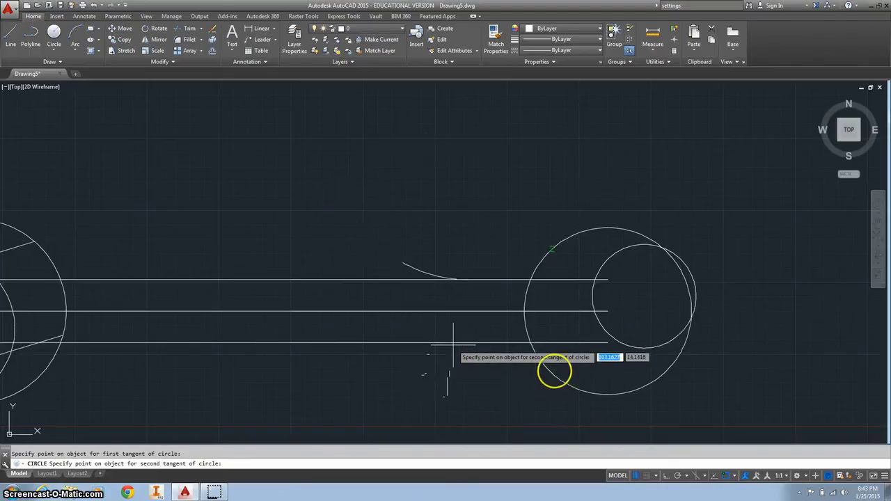
{"action": "left_click", "coordinate": [559, 370]}
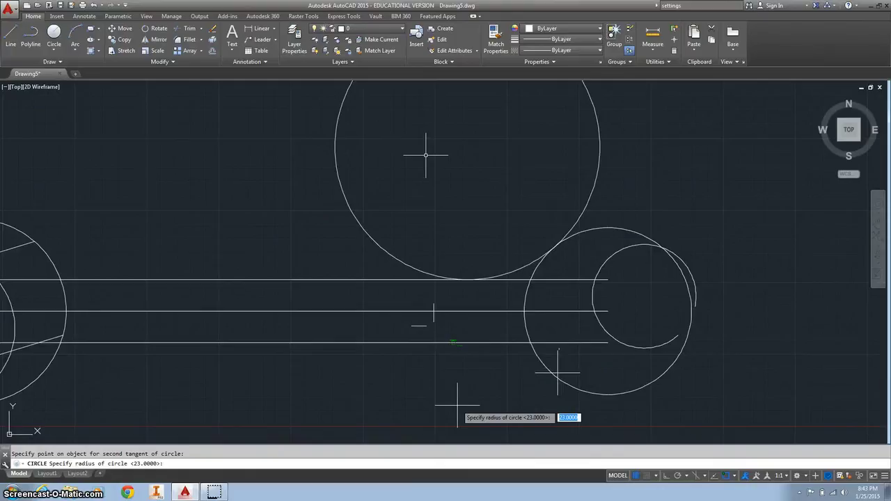
{"action": "key", "text": "Return"}
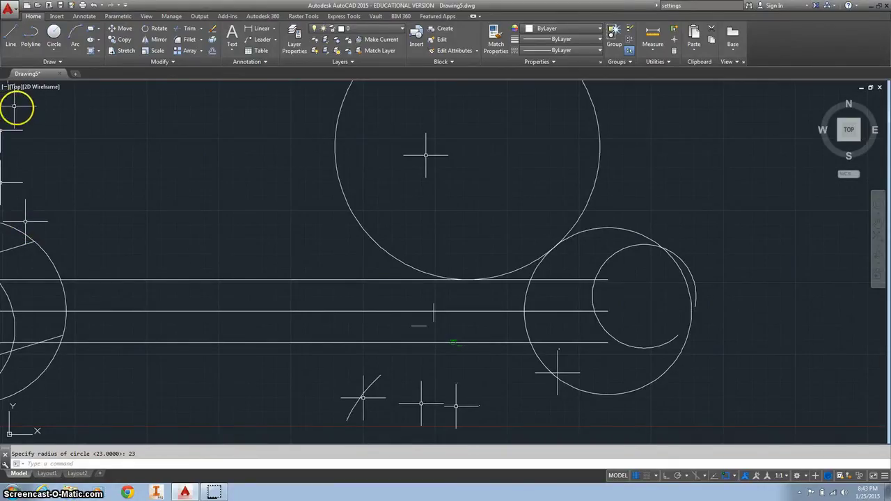
{"action": "middle_click_drag", "start_coordinate": [80, 151], "coordinate": [251, 179]}
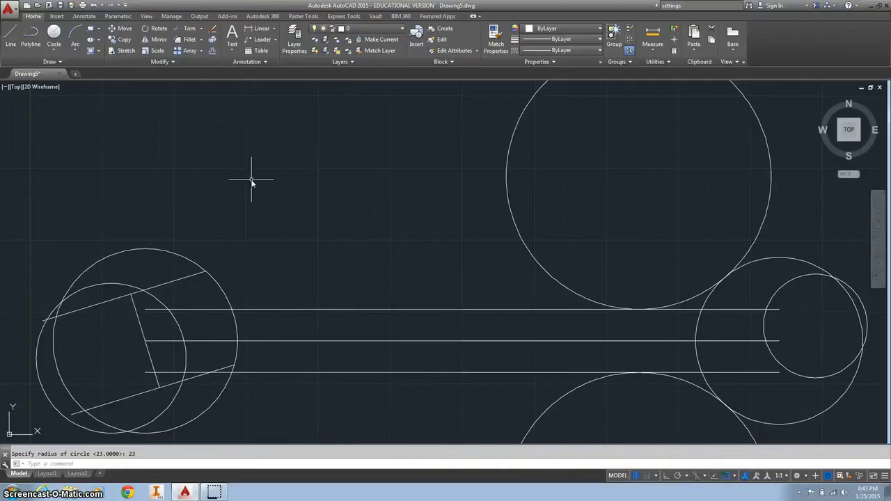
{"action": "type", "text": "CIR"}
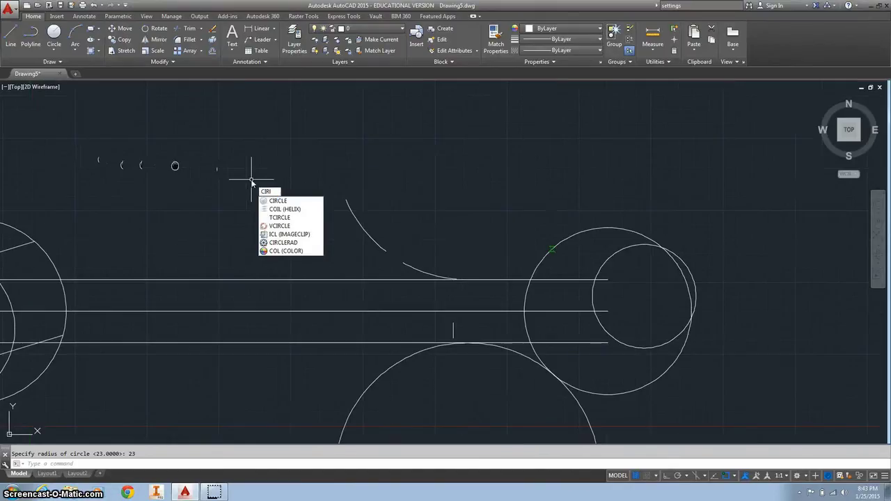
{"action": "type", "text": "H"}
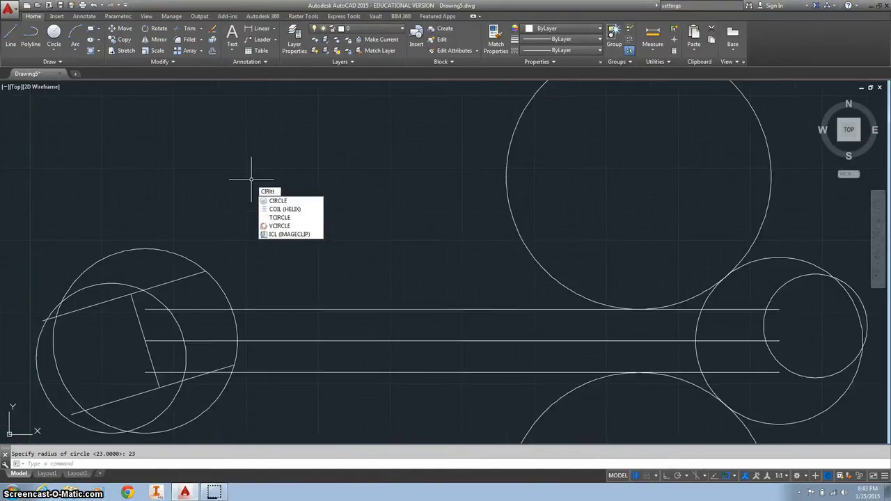
{"action": "key", "text": "BackSpace"}
{"action": "key", "text": "BackSpace"}
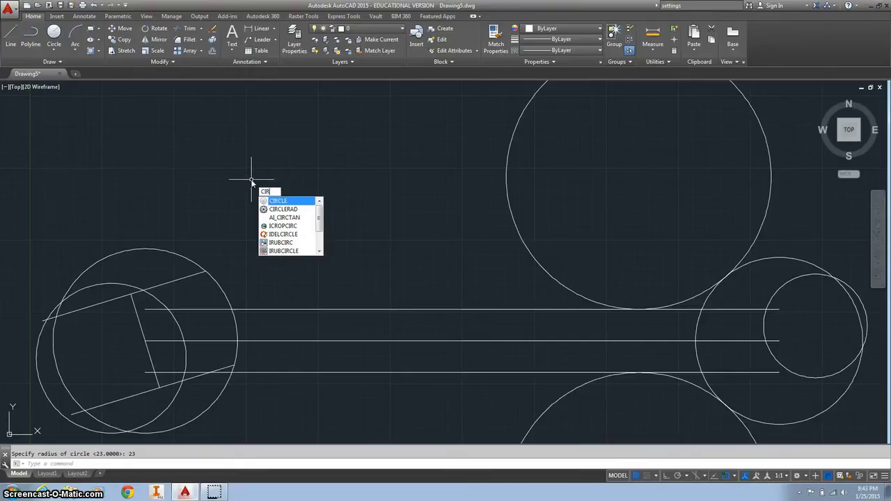
{"action": "key", "text": "Return"}
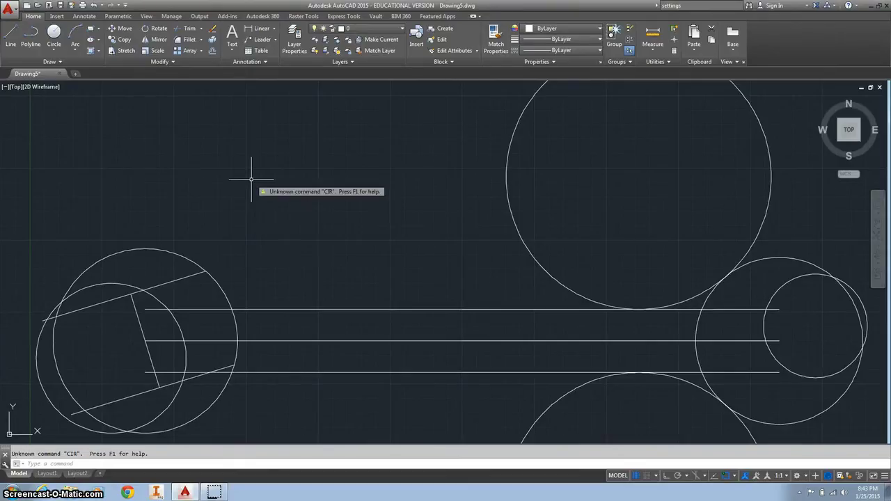
{"action": "key", "text": "Escape"}
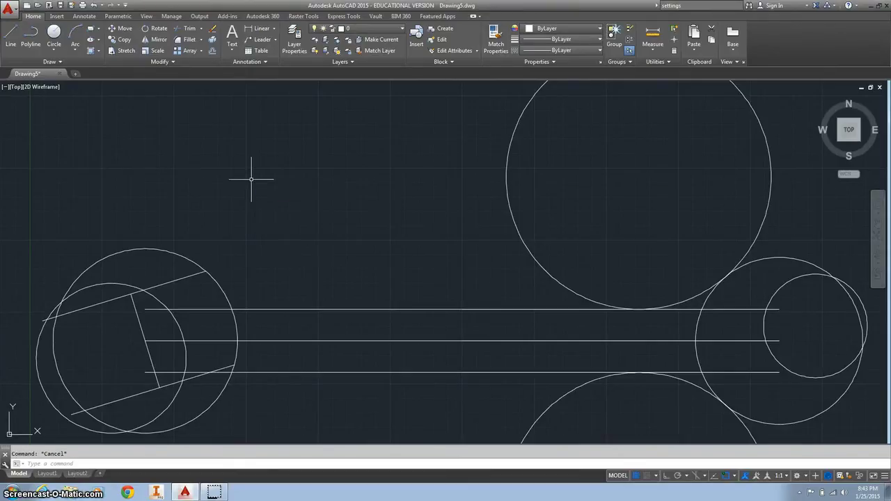
Draw a radius-47 Tan, Tan, Radius circle touching the large left circle and the top handle line
{"action": "left_click", "coordinate": [54, 51]}
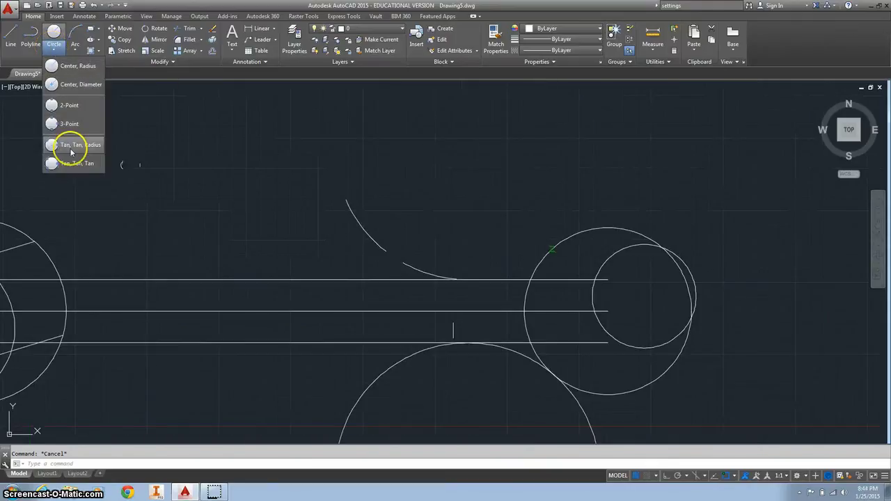
{"action": "left_click", "coordinate": [71, 146]}
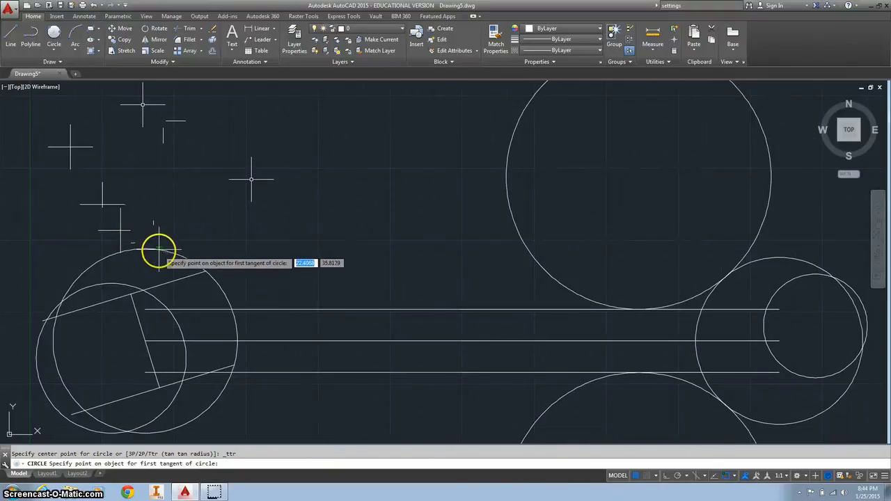
{"action": "left_click", "coordinate": [159, 250]}
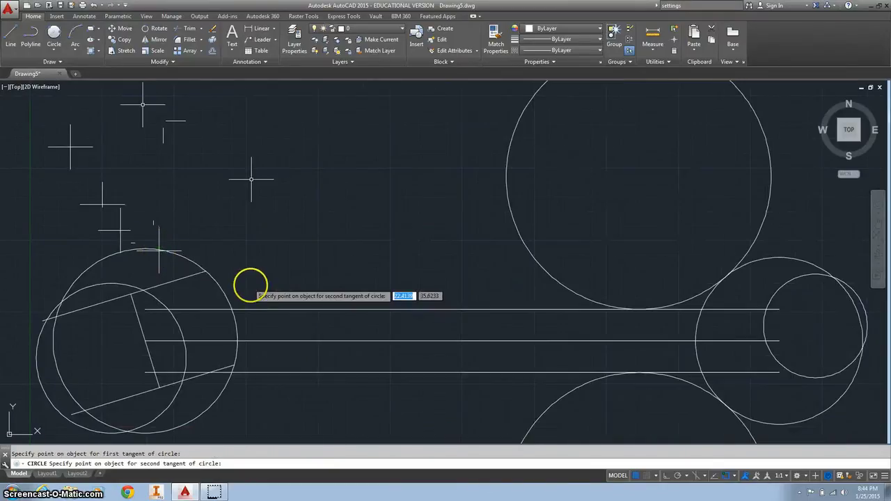
{"action": "left_click", "coordinate": [295, 307]}
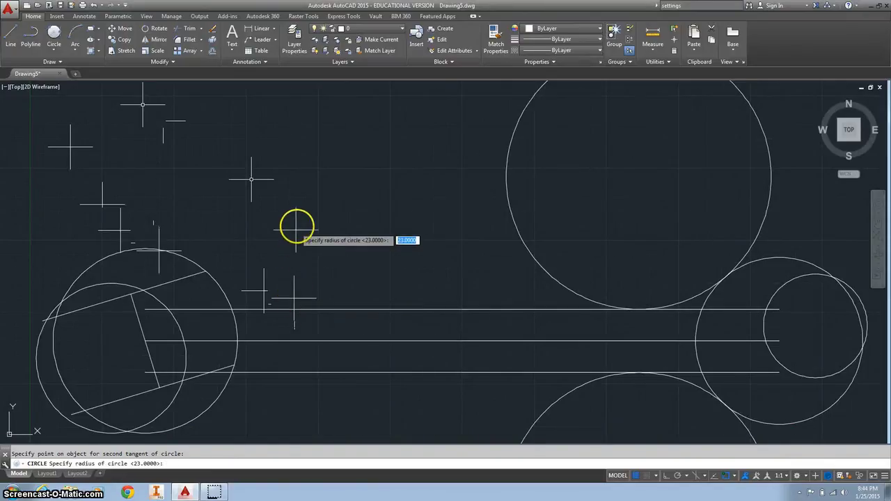
{"action": "type", "text": "47"}
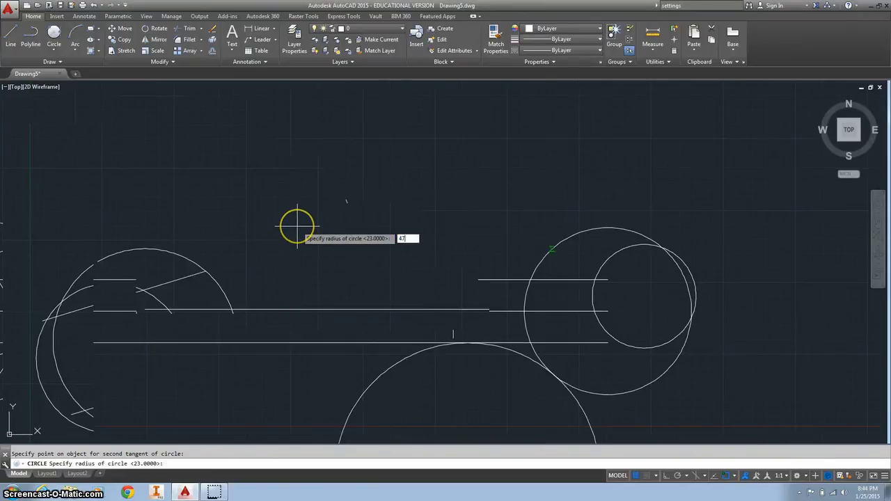
{"action": "key", "text": "Return"}
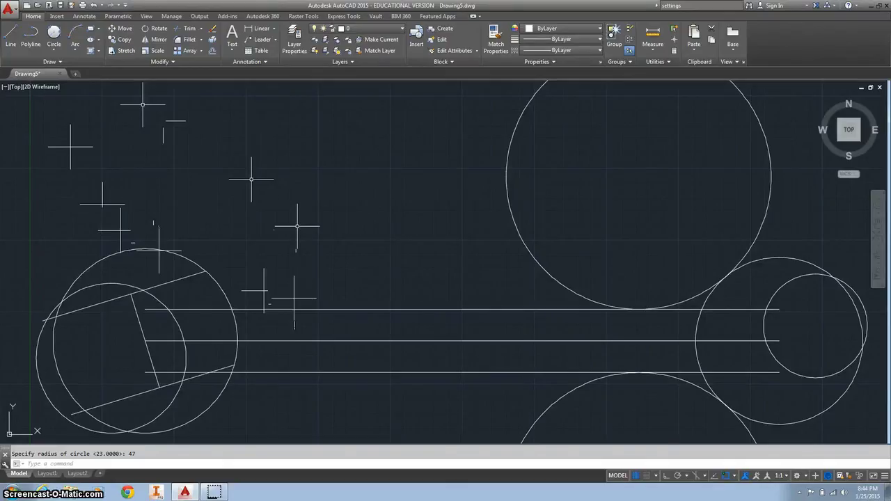
{"action": "key", "text": "Escape"}
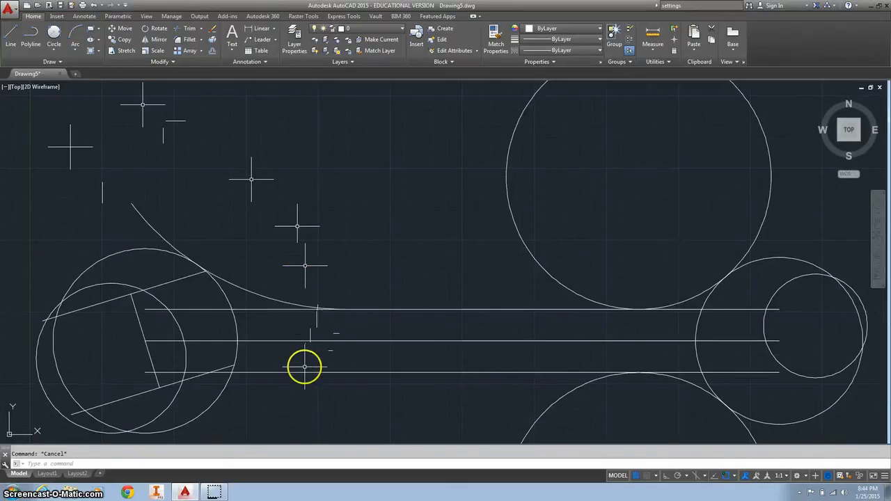
{"action": "scroll", "coordinate": [304, 367], "scroll_direction": "down", "scroll_amount": 2}
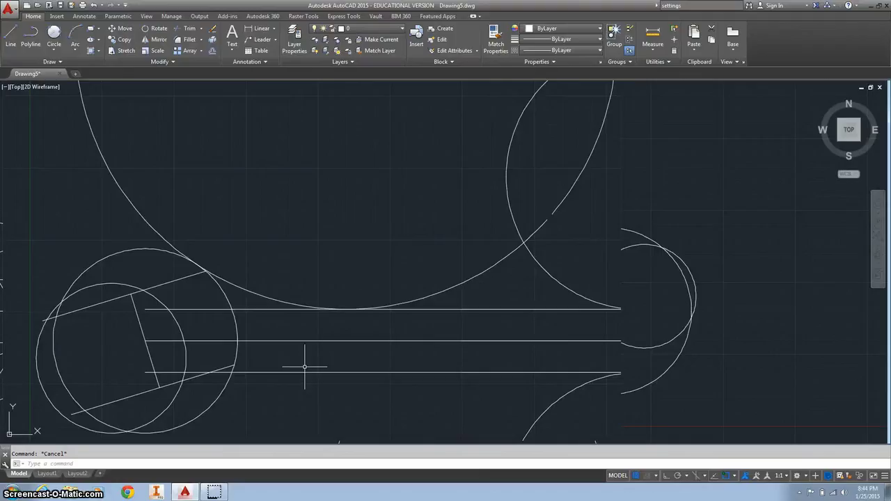
{"action": "scroll", "coordinate": [304, 367], "scroll_direction": "down", "scroll_amount": 2}
Draw a radius-47 TTR circle touching the left circle's lower edge and the bottom handle line
{"action": "key", "text": "Return"}
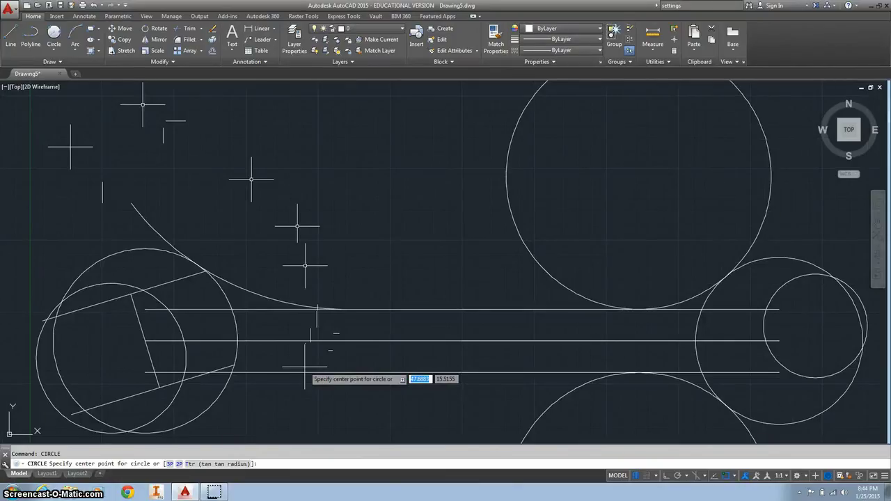
{"action": "type", "text": "tt"}
{"action": "key", "text": "Return"}
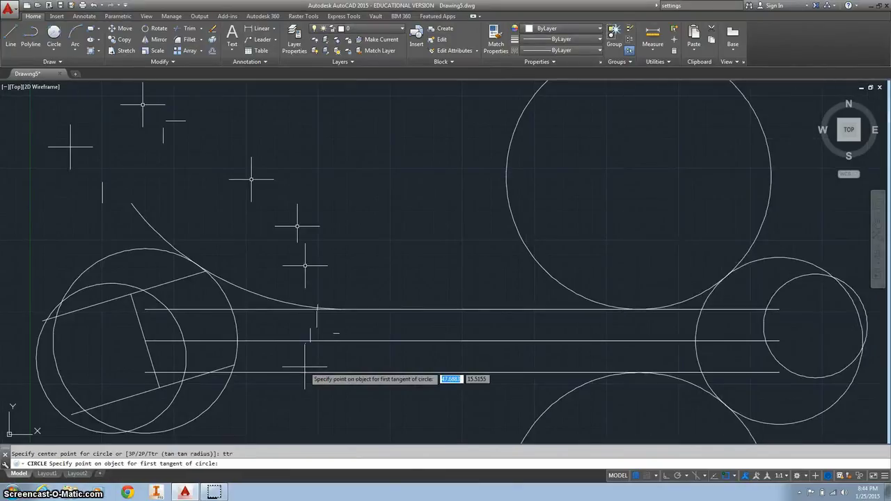
{"action": "left_click", "coordinate": [213, 408]}
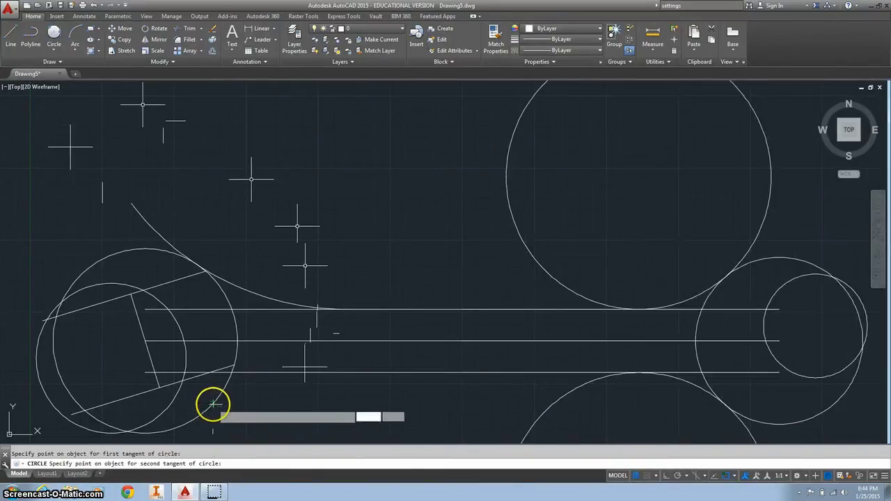
{"action": "left_click", "coordinate": [288, 374]}
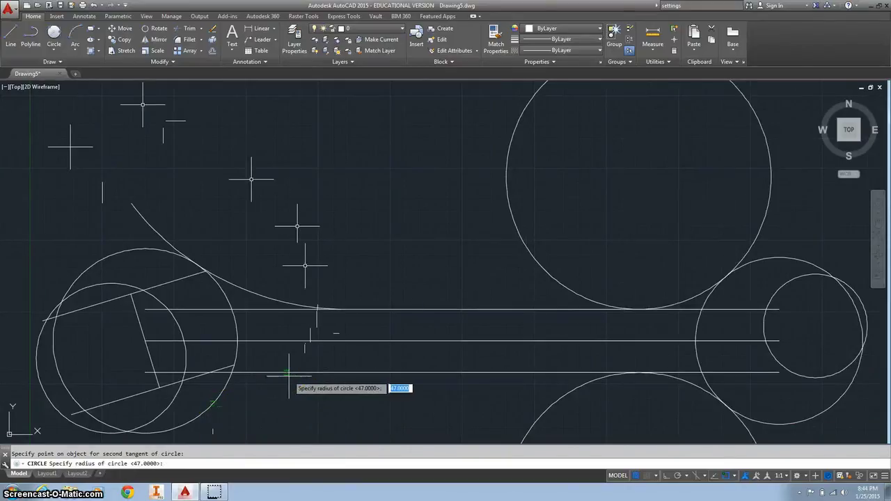
{"action": "type", "text": "47"}
{"action": "key", "text": "Return"}
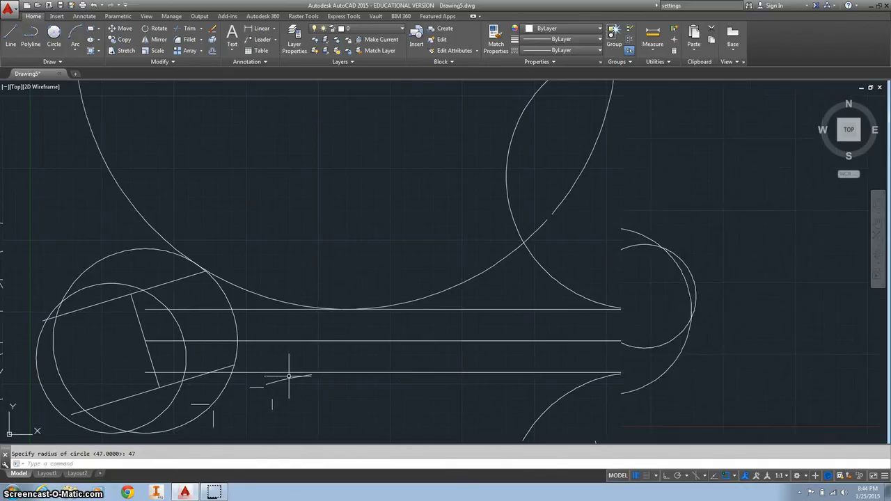
{"action": "key", "text": "Escape"}
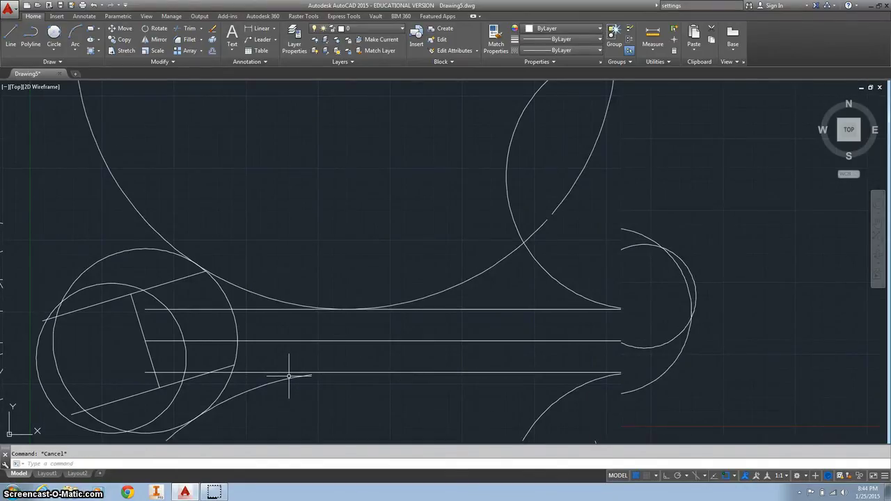
Choose Save As from the application menu
{"action": "left_click", "coordinate": [13, 14]}
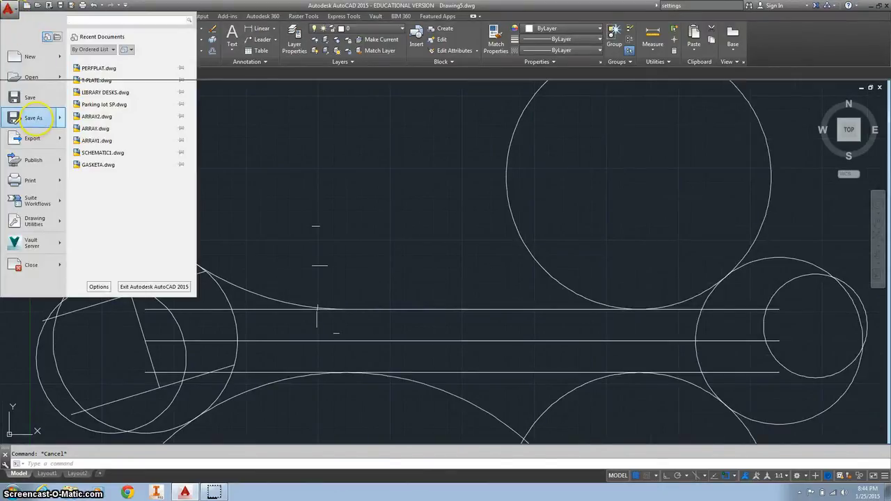
{"action": "left_click", "coordinate": [34, 117]}
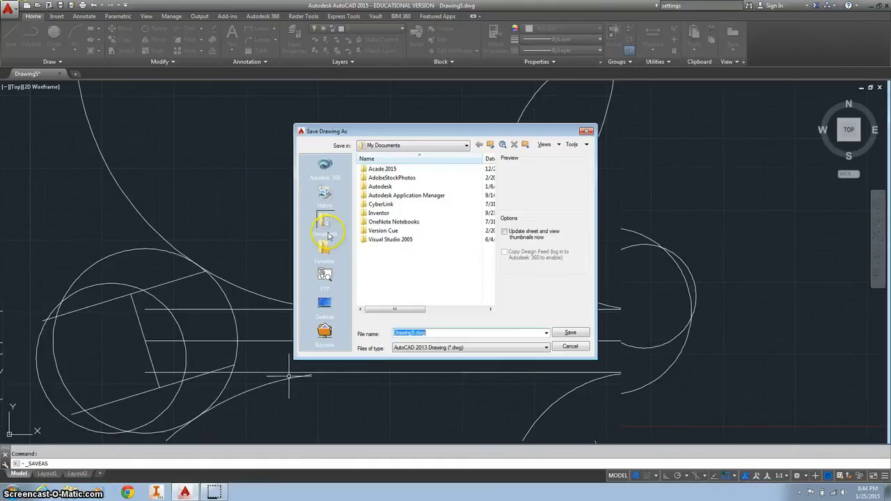
Point the save location to the Desktop CAD folder and start replacing Drawing5.dwg with 'Wr'
{"action": "left_click", "coordinate": [391, 144]}
{"action": "left_click", "coordinate": [388, 156]}
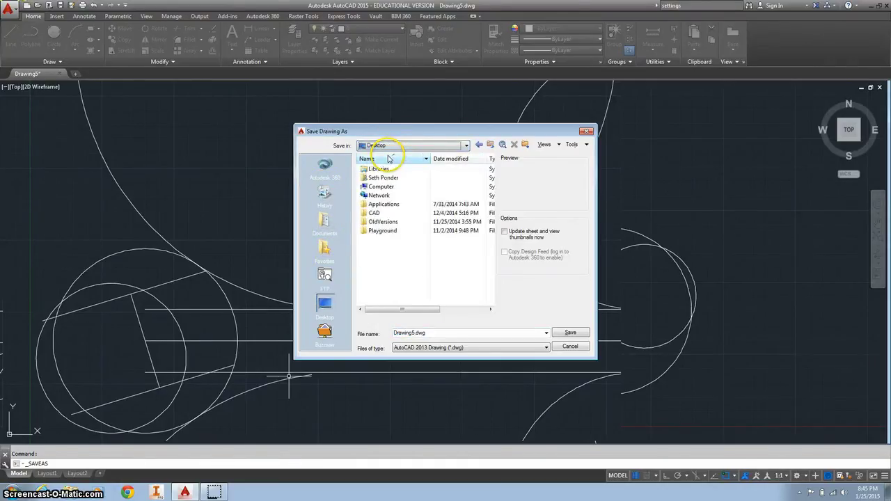
{"action": "double_click", "coordinate": [374, 213]}
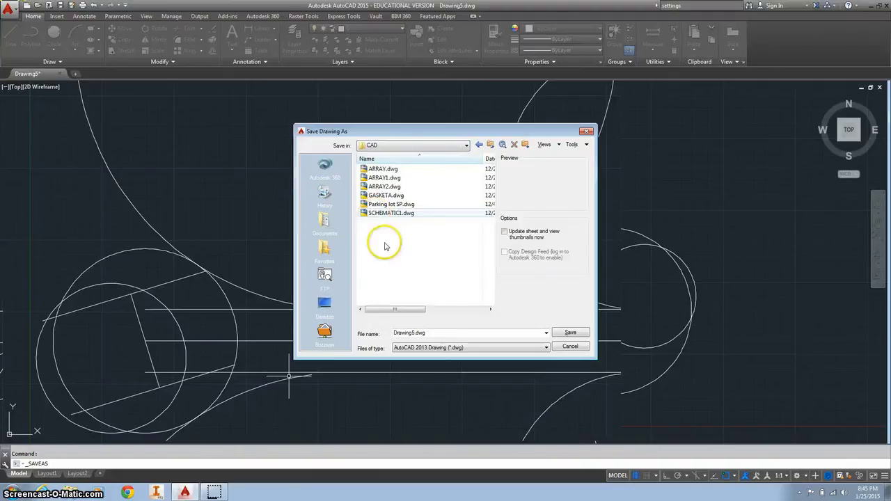
{"action": "double_click", "coordinate": [415, 333]}
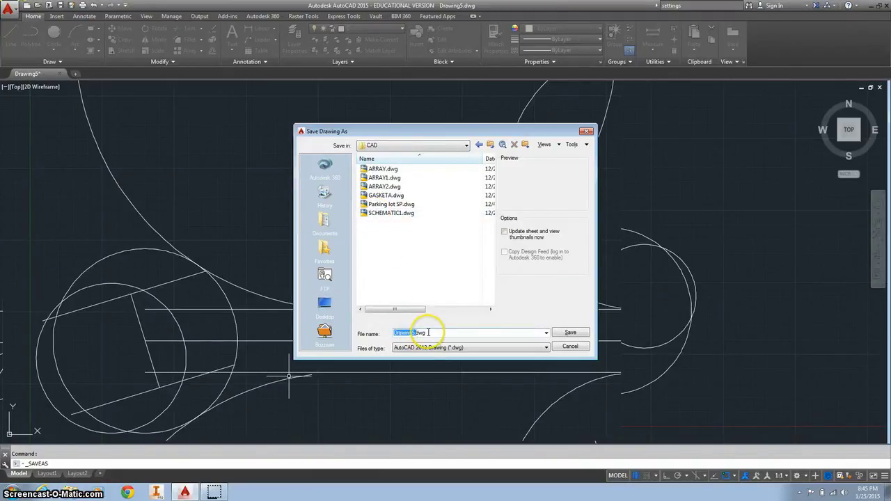
{"action": "left_click_drag", "start_coordinate": [437, 333], "coordinate": [369, 333]}
{"action": "type", "text": "Wrench SP"}
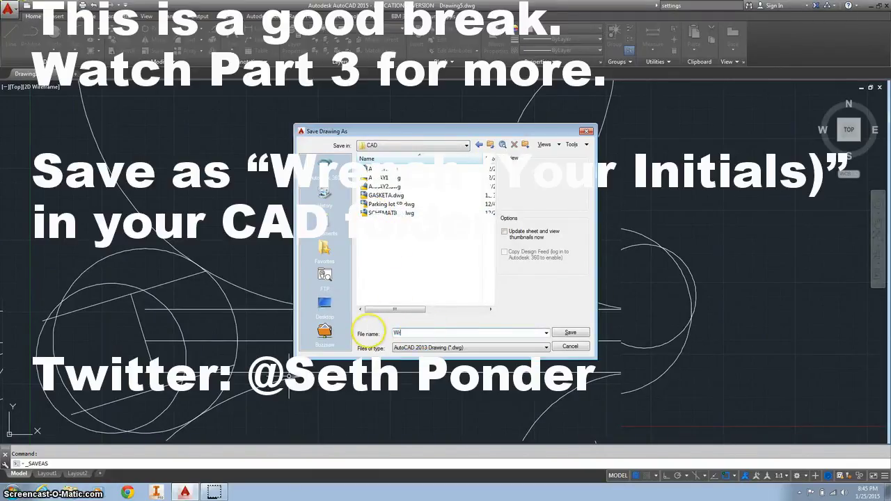